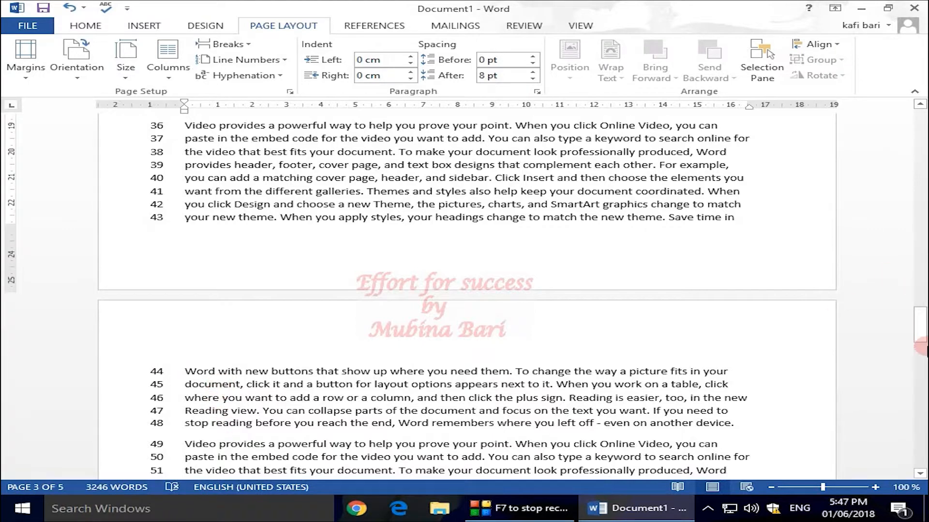
# - Set the line numbering of the numbered section starting on page 3 to restart on each page, and check the numbers across the page break
pyautogui.moveTo(921, 339); pyautogui.dragTo(921, 399)
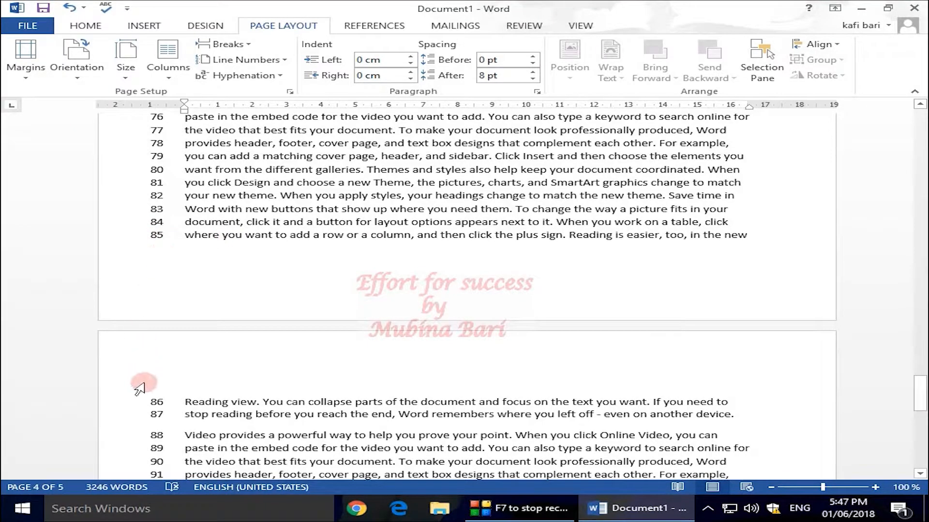
pyautogui.moveTo(918, 398); pyautogui.dragTo(822, 271)
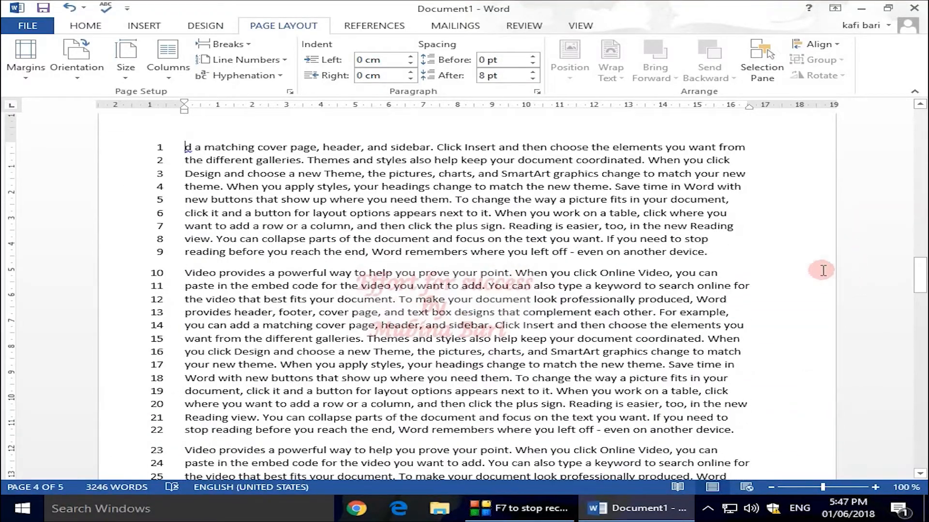
pyautogui.click(285, 61)
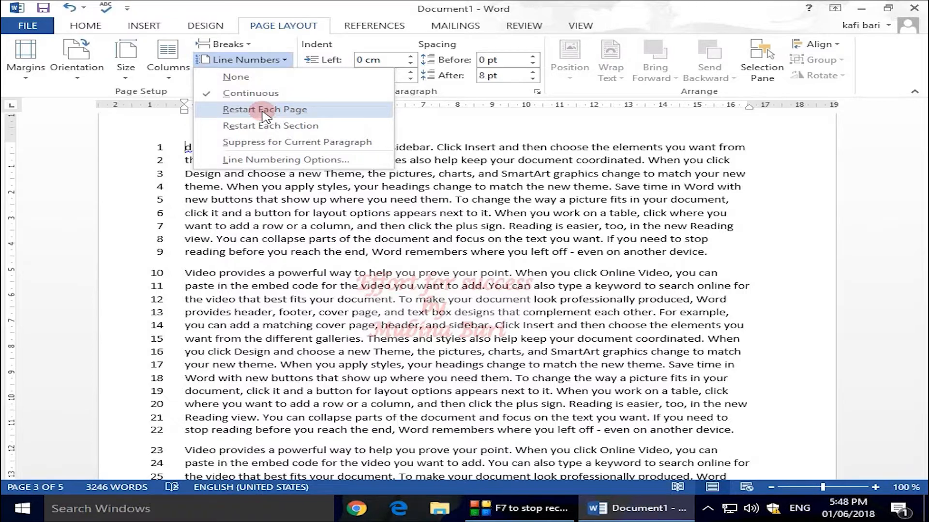
pyautogui.click(263, 110)
pyautogui.moveTo(920, 279); pyautogui.dragTo(921, 342)
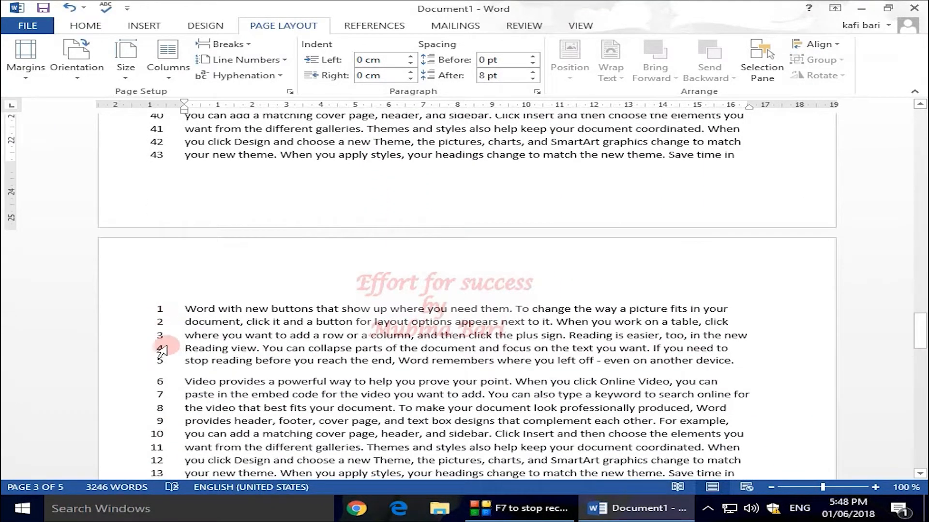
pyautogui.moveTo(924, 341); pyautogui.dragTo(922, 288)
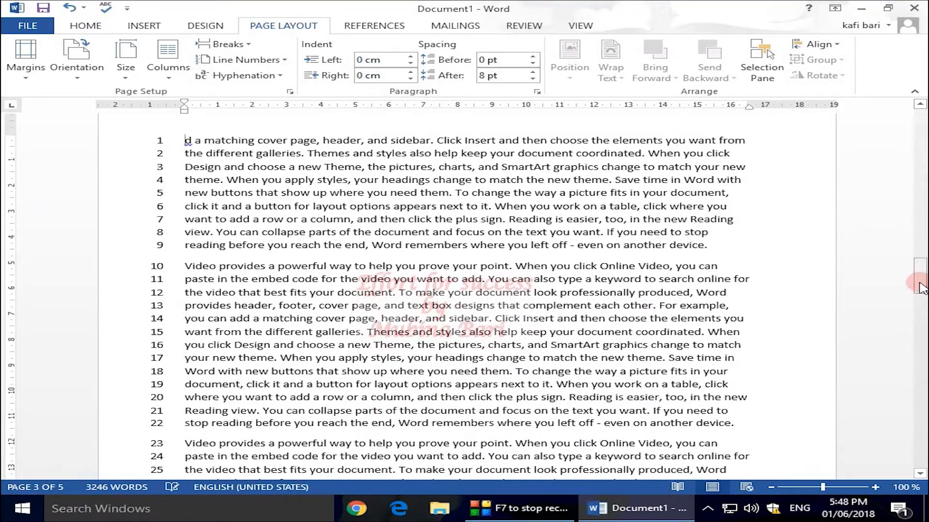
pyautogui.click(285, 61)
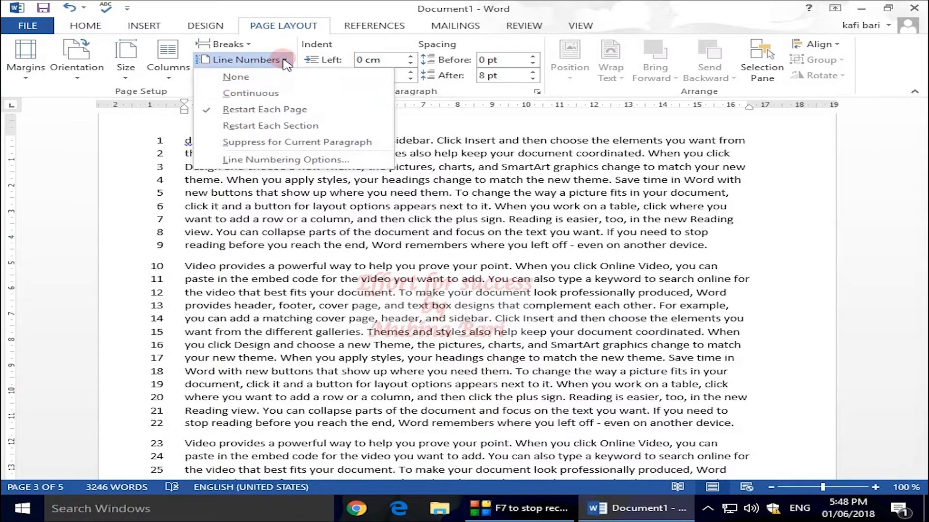
pyautogui.click(253, 126)
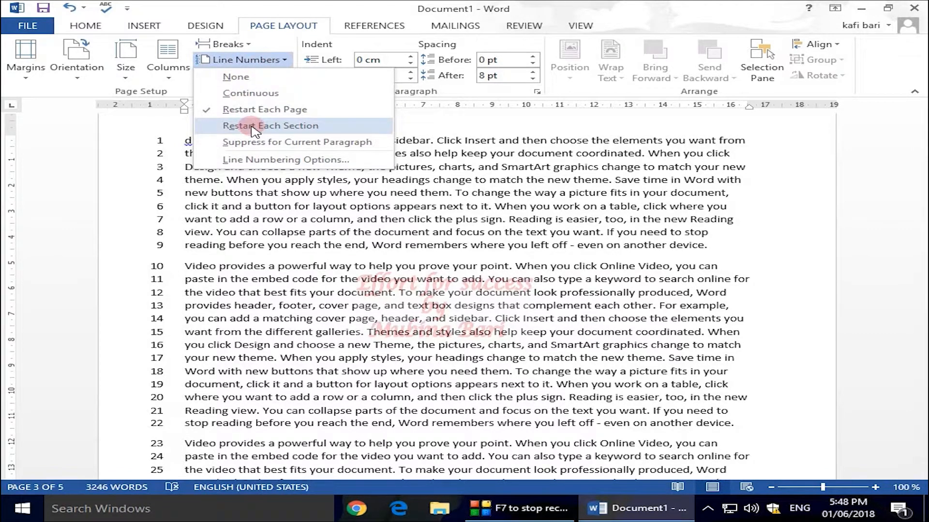
pyautogui.click(306, 126)
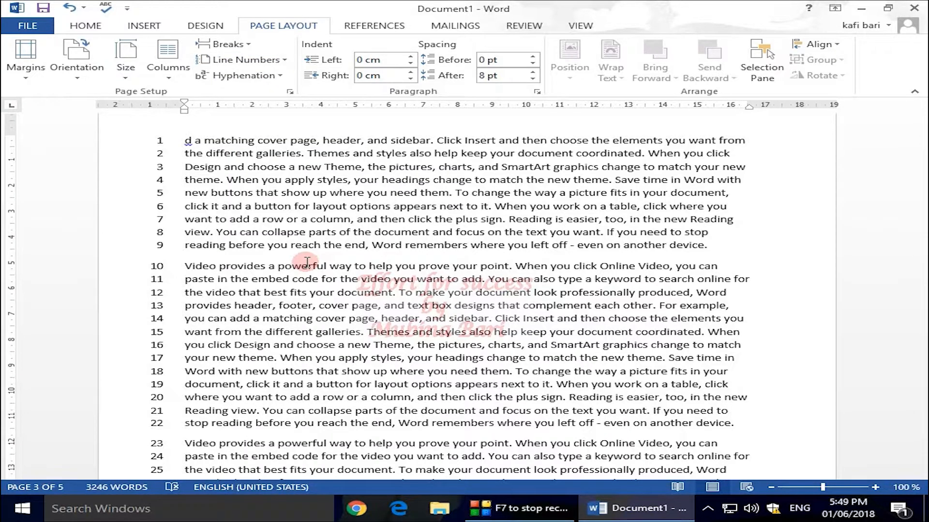
# - Set the line numbering of the first section on page 1 to restart at each section
pyautogui.moveTo(919, 271); pyautogui.dragTo(920, 154)
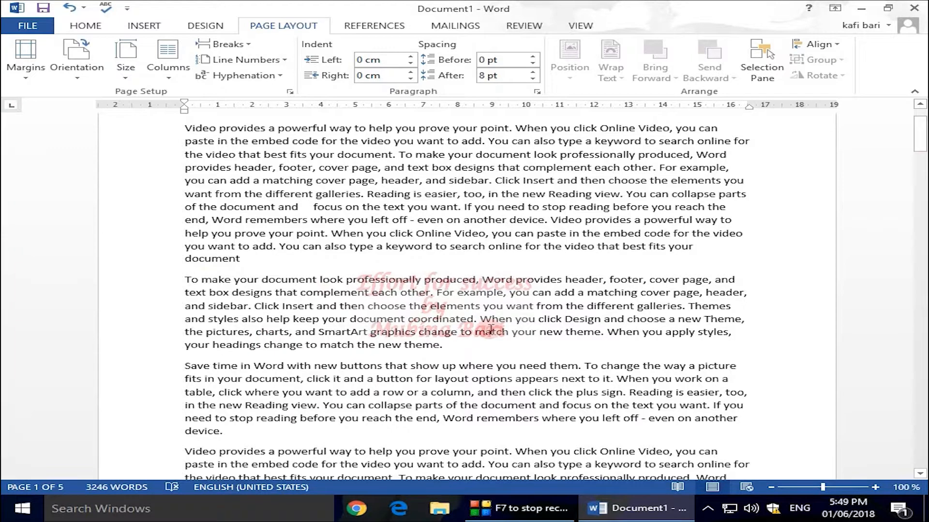
pyautogui.click(260, 60)
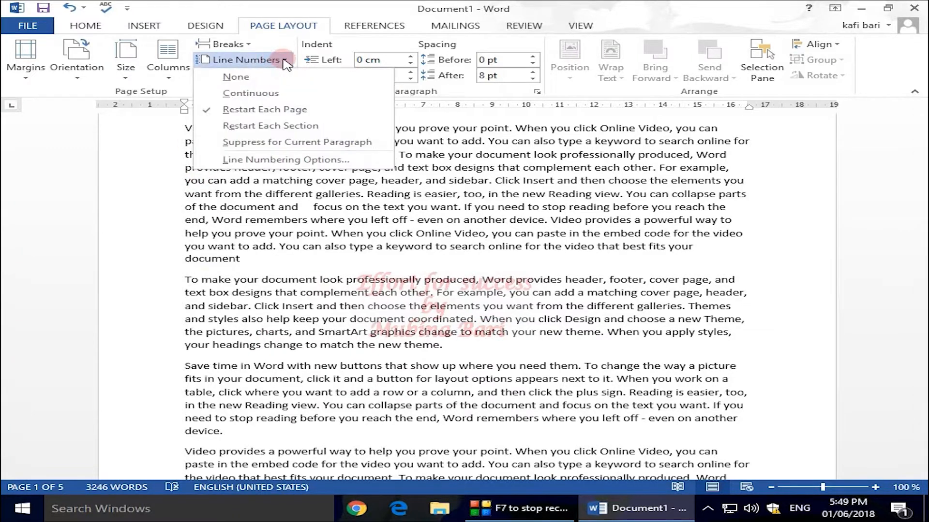
pyautogui.click(284, 127)
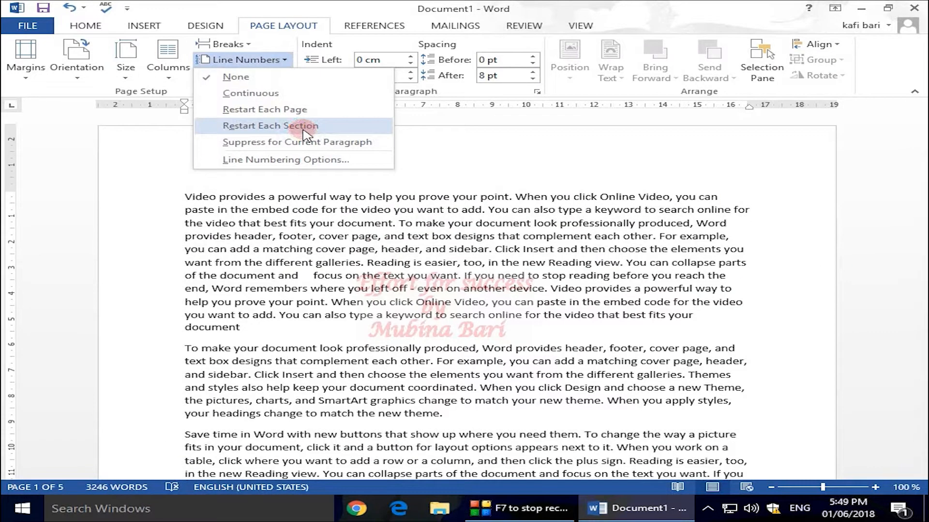
pyautogui.click(304, 127)
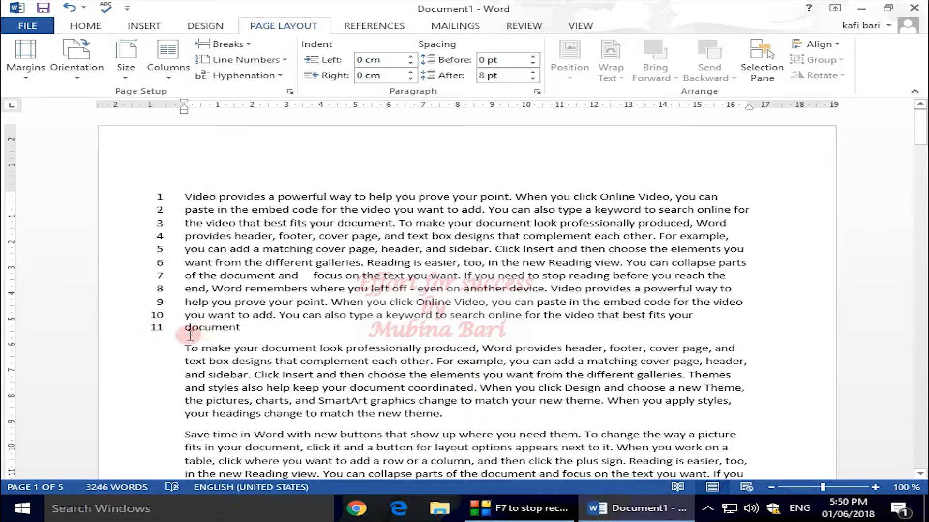
# - Set line numbering to restart at each section for the section beginning "To make your document look professionally produced"
pyautogui.click(161, 352)
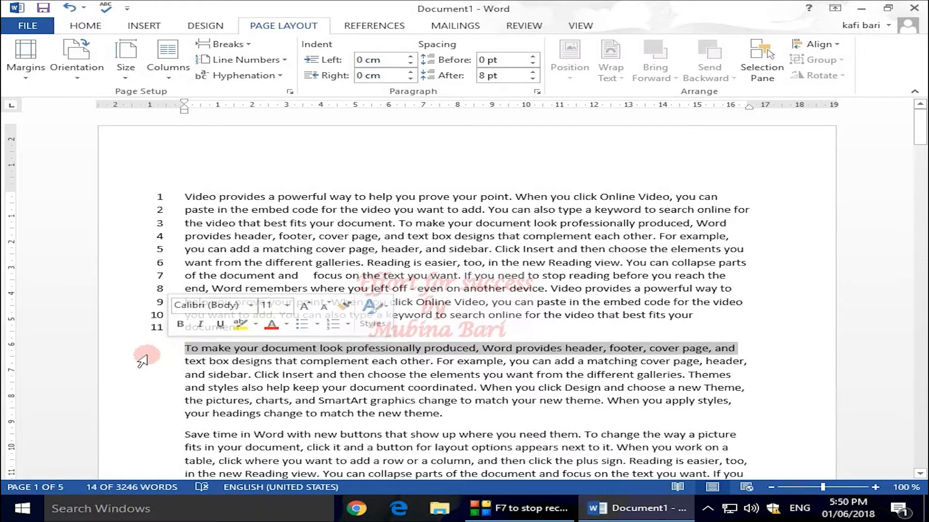
pyautogui.click(177, 352)
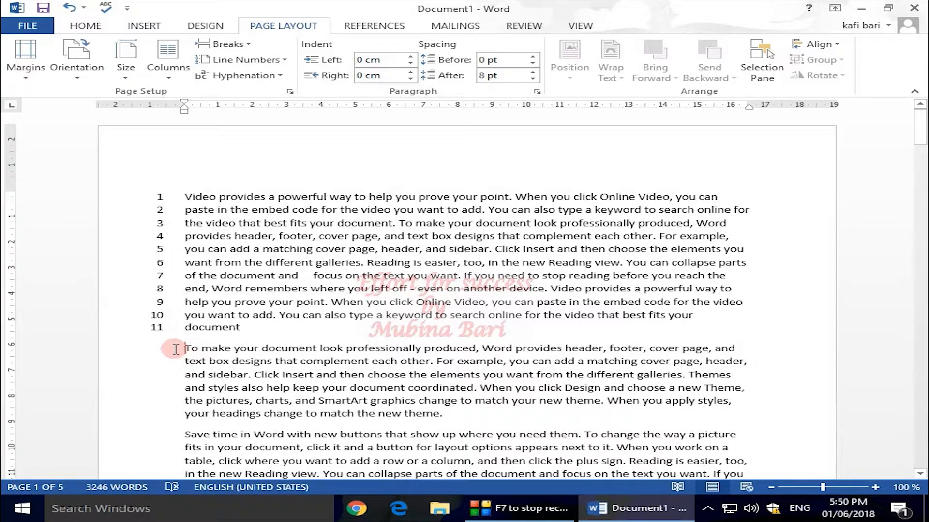
pyautogui.click(286, 60)
pyautogui.click(289, 128)
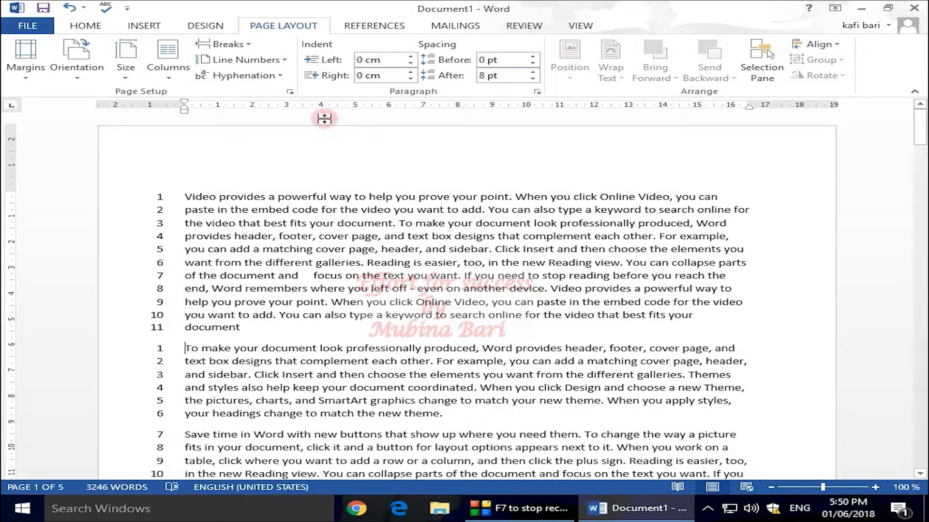
# - Suppress line numbers for the paragraph beginning "Save time in Word with new buttons"
pyautogui.click(286, 61)
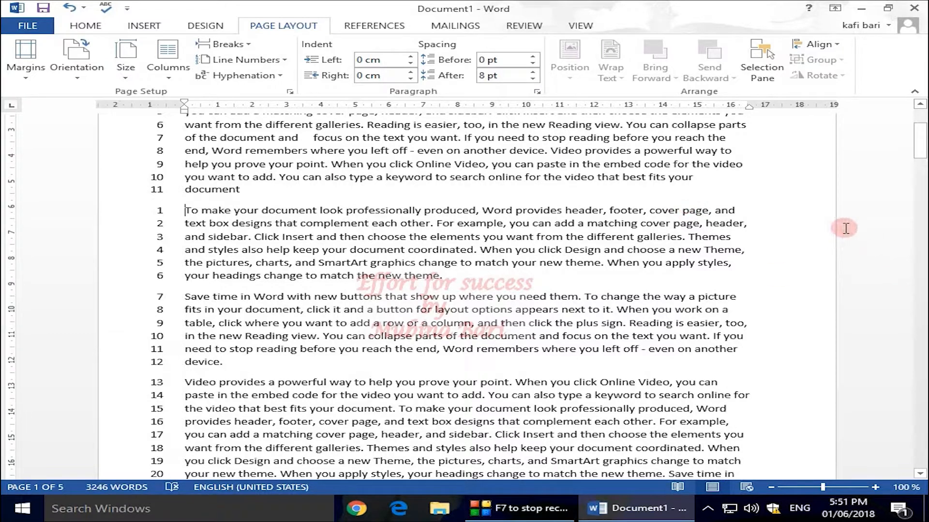
pyautogui.moveTo(184, 297); pyautogui.dragTo(231, 367)
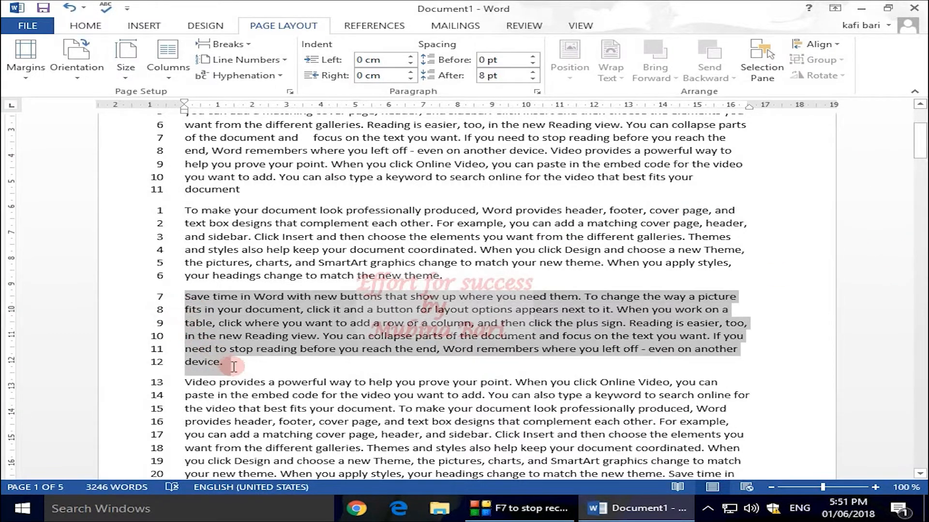
pyautogui.click(281, 59)
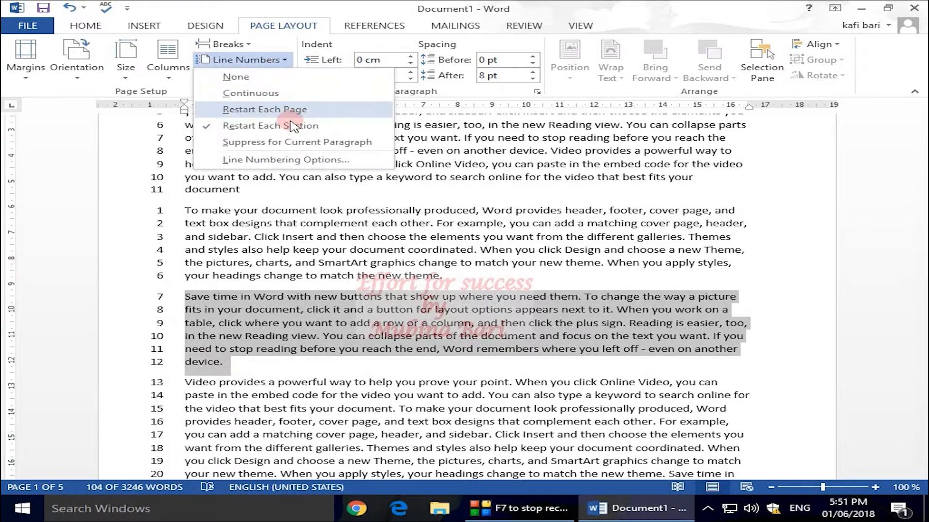
pyautogui.click(304, 143)
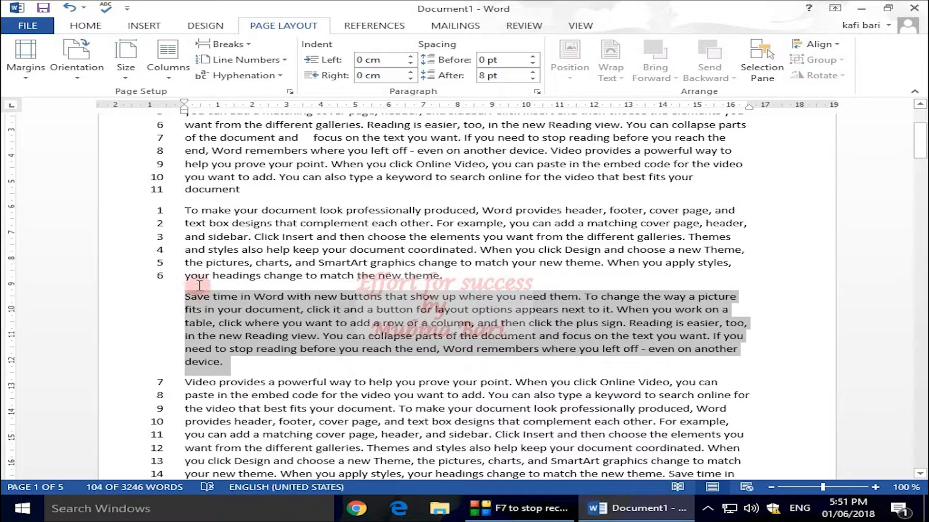
# - Examine the margin, paper and layout settings in the line numbering options, including which parts of the document they can apply to
pyautogui.click(156, 315)
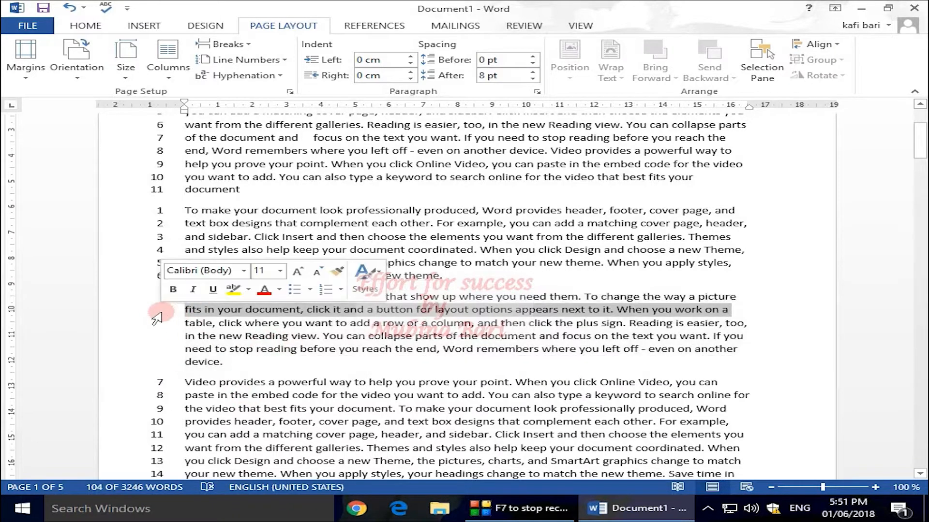
pyautogui.click(241, 60)
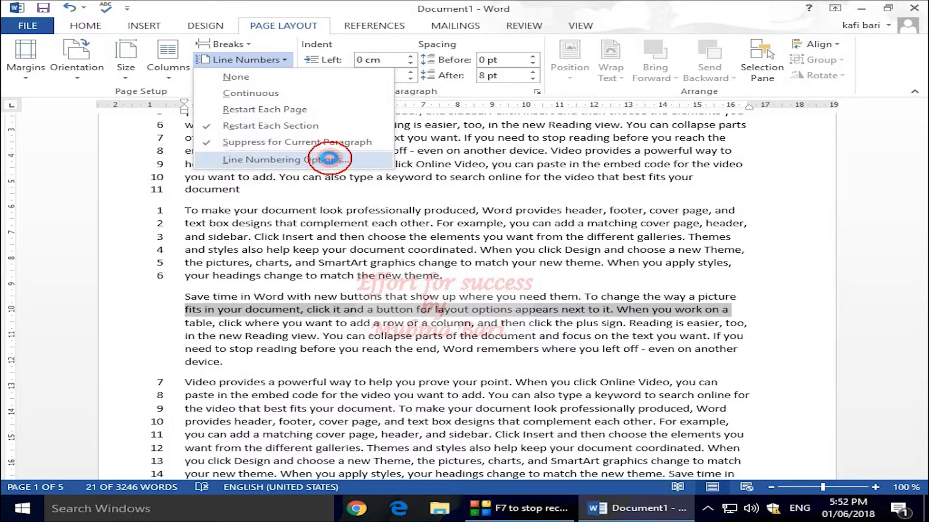
pyautogui.click(333, 161)
pyautogui.click(319, 86)
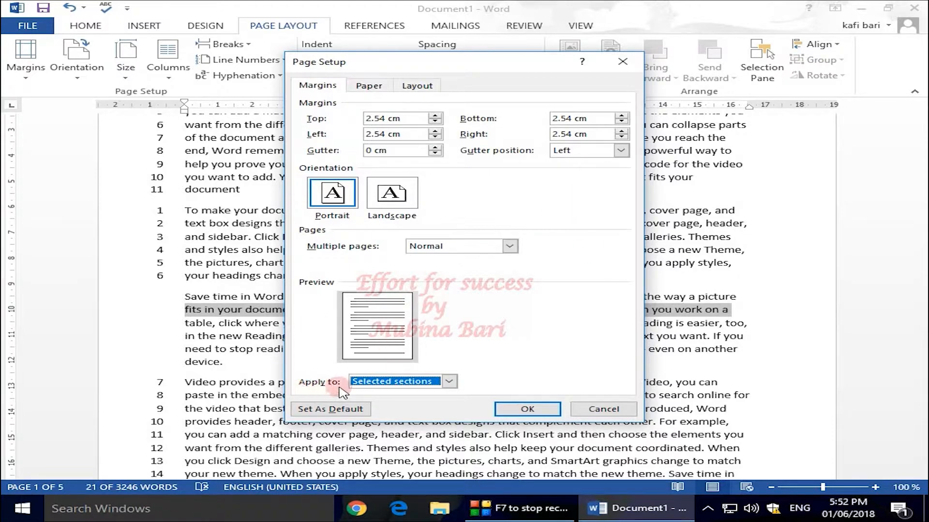
pyautogui.click(448, 382)
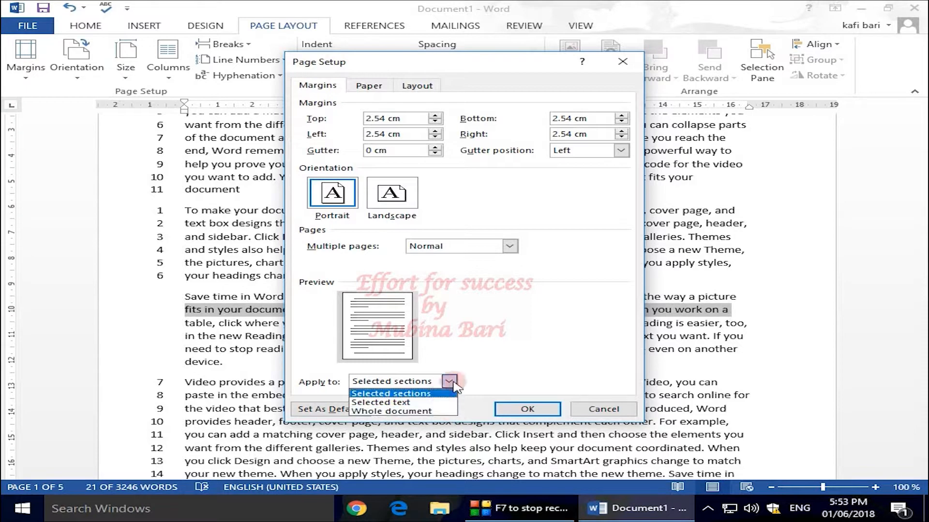
pyautogui.click(368, 87)
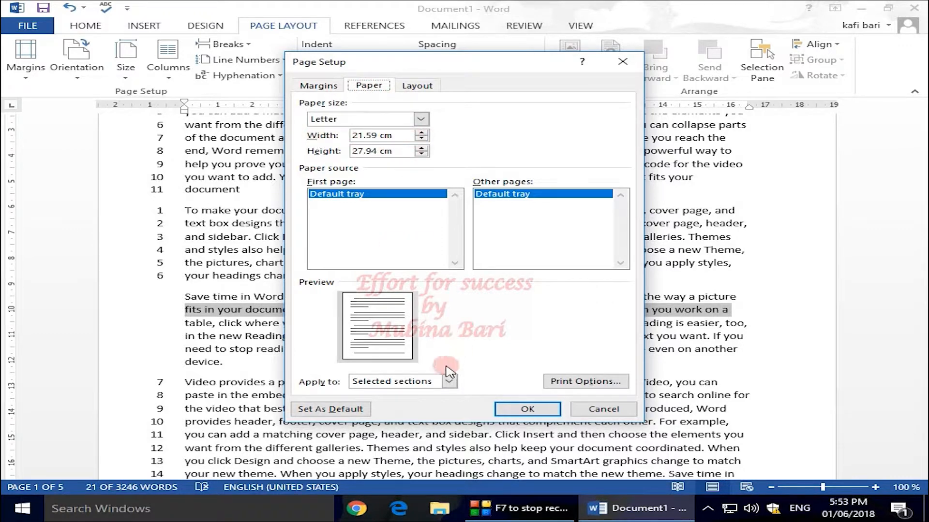
pyautogui.click(449, 382)
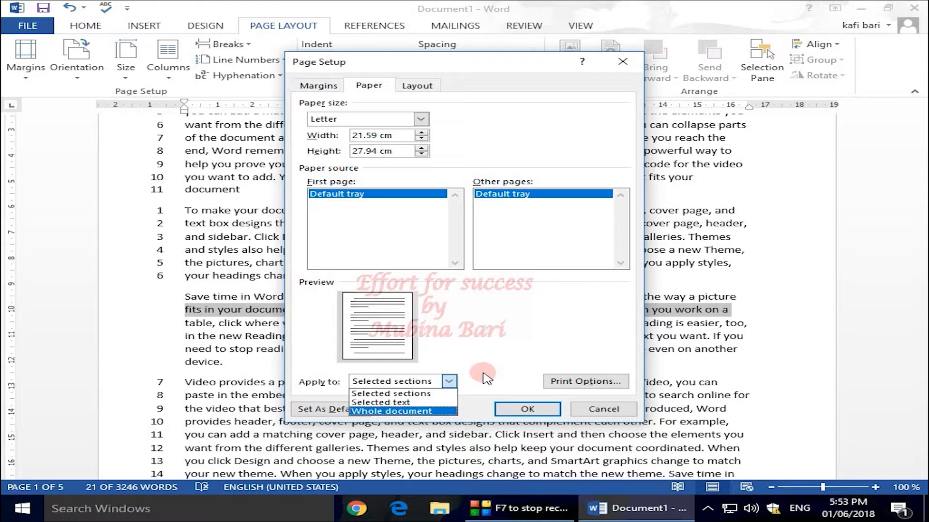
pyautogui.click(425, 89)
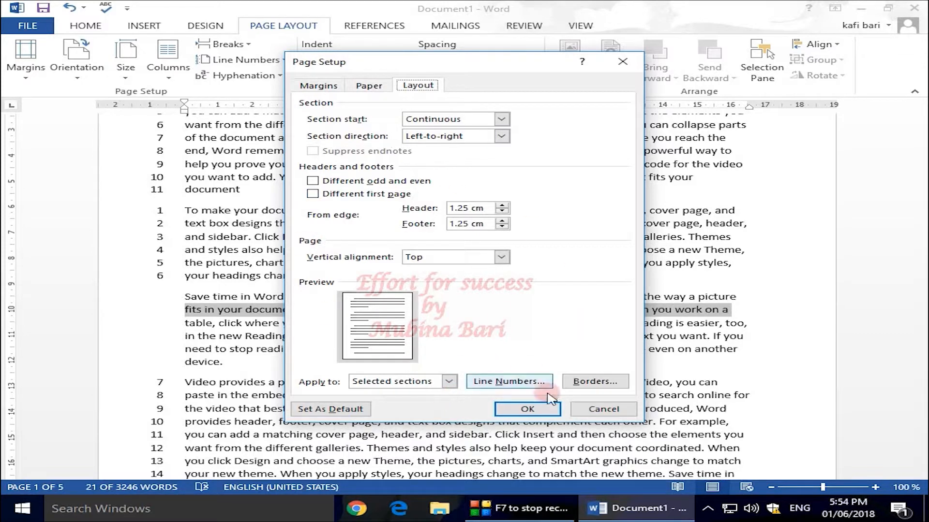
pyautogui.click(542, 411)
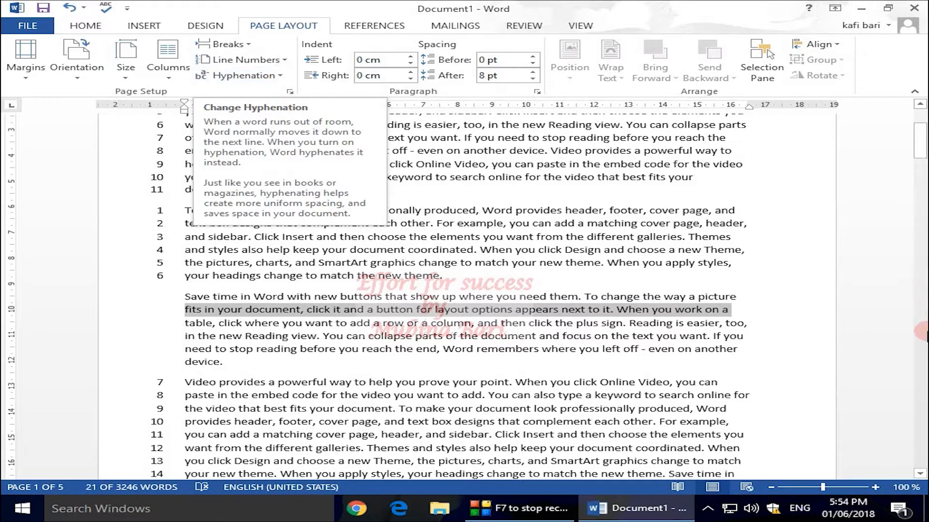
# - Run manual hyphenation on the document, accepting the suggested breaks for "doc-u-ment" and "read-ing"
pyautogui.moveTo(921, 149)
pyautogui.mouseDown()
pyautogui.moveTo(920, 178)
pyautogui.moveTo(915, 142)
pyautogui.mouseUp()
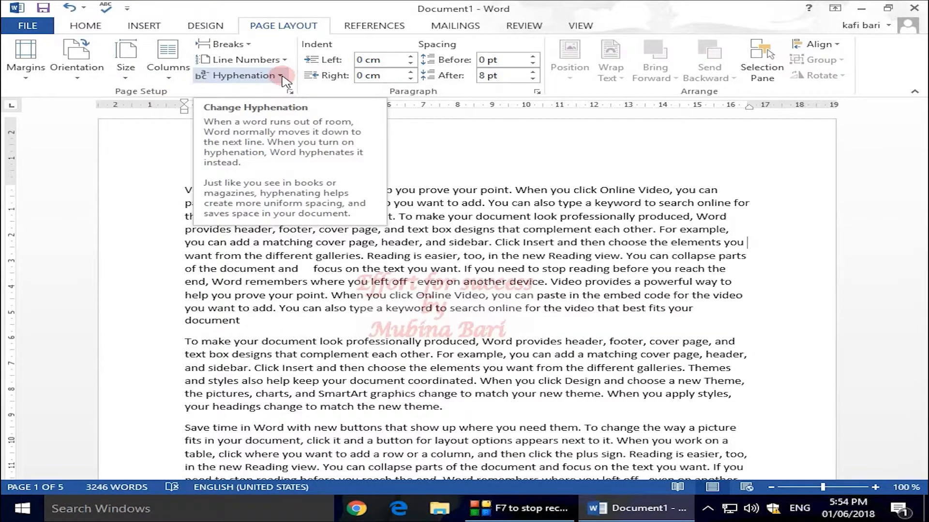
pyautogui.click(285, 78)
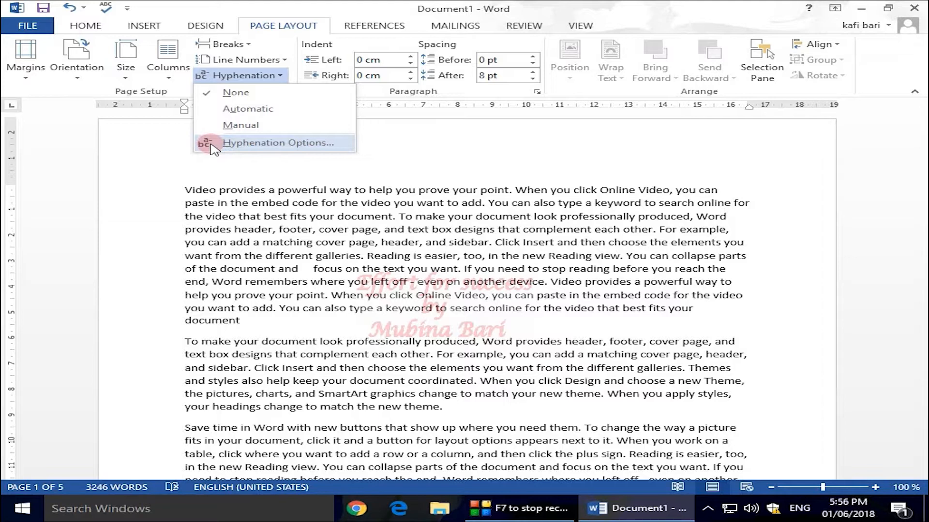
pyautogui.click(241, 126)
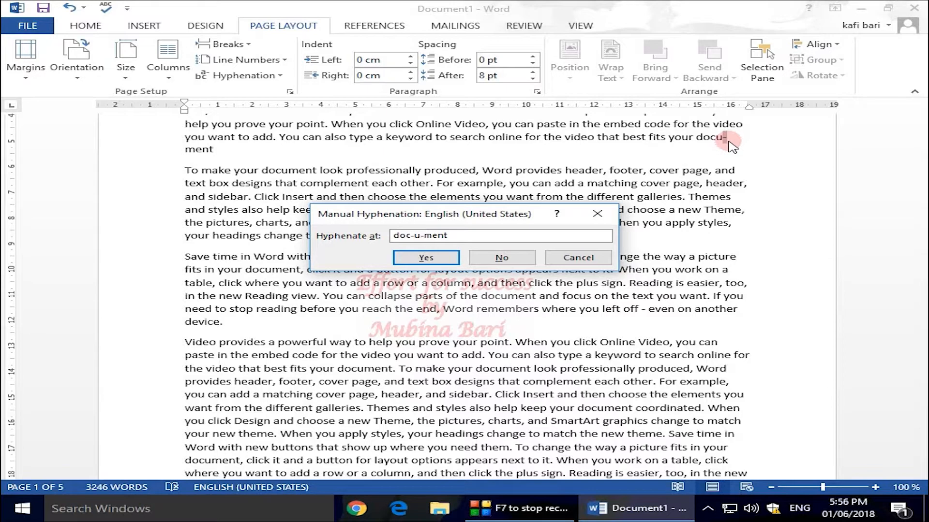
pyautogui.click(438, 259)
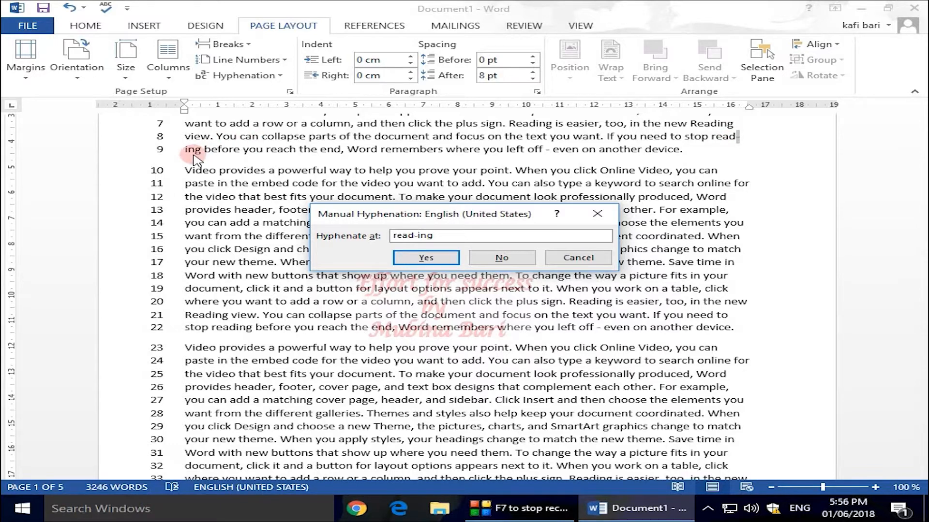
pyautogui.click(438, 260)
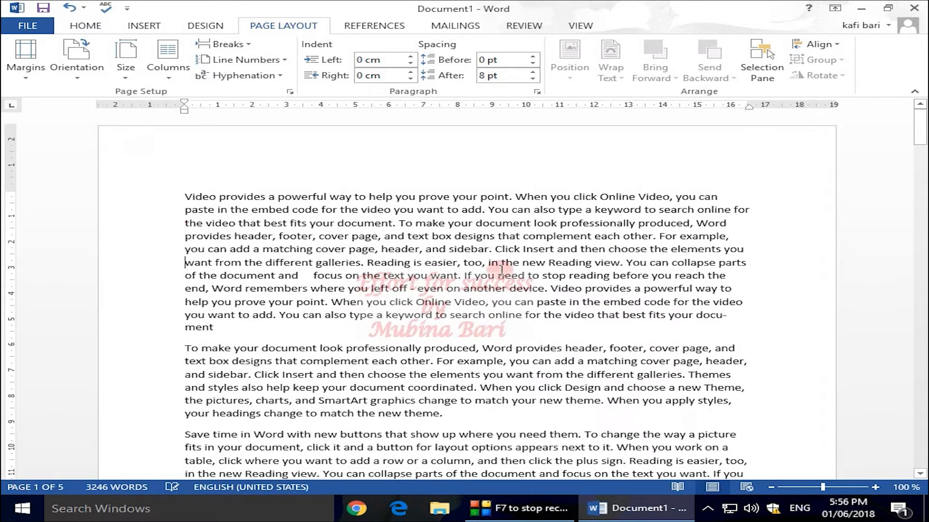
# - Set the document's hyphenation to Automatic, with the cursor at the start of the second paragraph on page 1
pyautogui.click(184, 348)
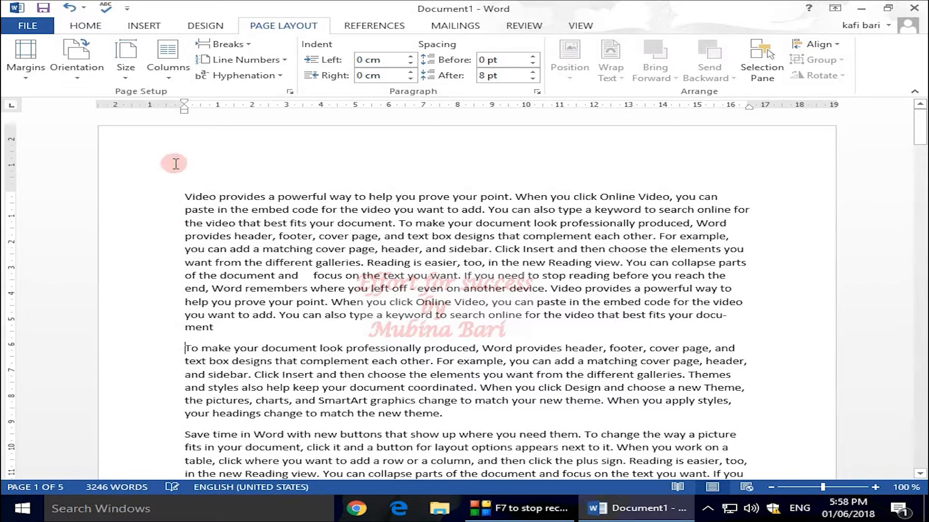
pyautogui.click(280, 76)
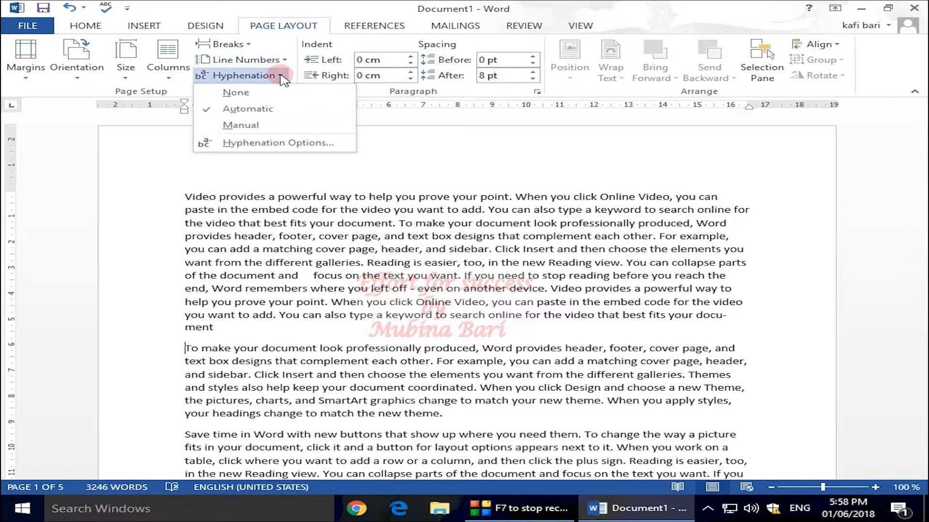
pyautogui.click(266, 111)
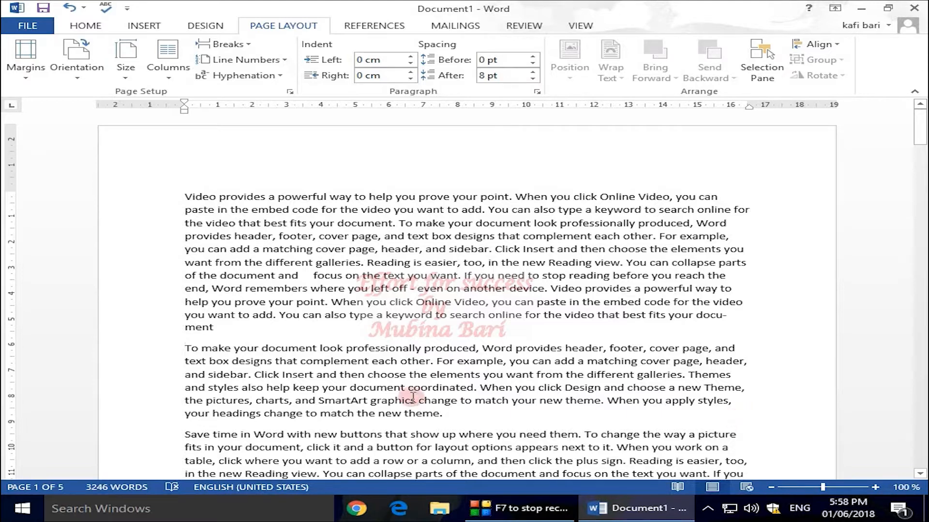
# - Lay out the section beginning "To make your document look professionally" in two columns and set the document's hyphenation to Automatic
pyautogui.click(167, 78)
pyautogui.click(198, 128)
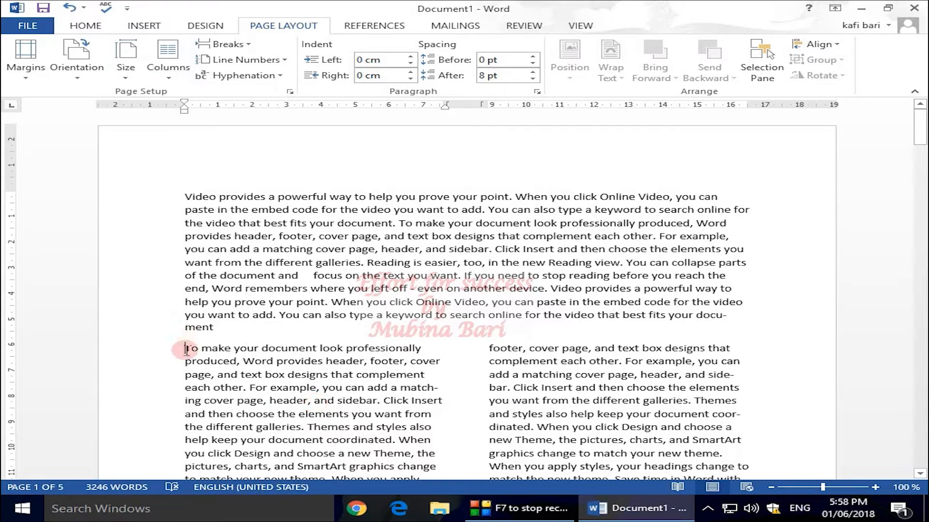
pyautogui.click(266, 75)
pyautogui.click(269, 108)
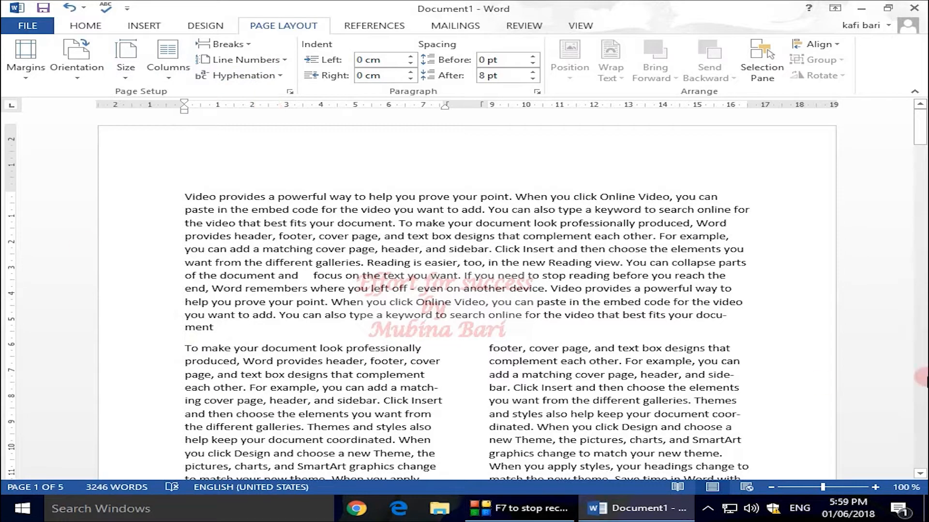
# - Examine the line-end hyphenation in the two-column text, highlighting the split word "but-ton" and the line "to match your new theme. When you apply"
pyautogui.moveTo(919, 127); pyautogui.dragTo(919, 153)
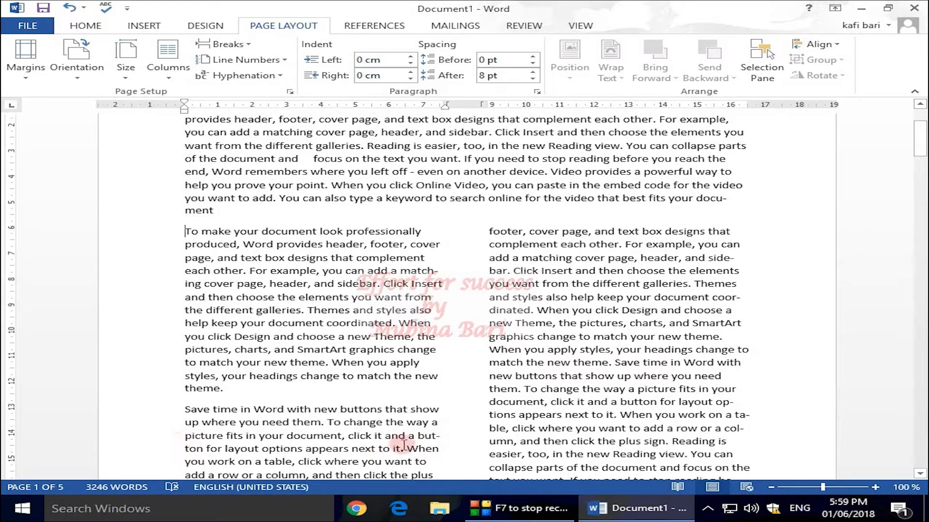
pyautogui.moveTo(418, 435); pyautogui.dragTo(201, 448)
pyautogui.click(132, 364)
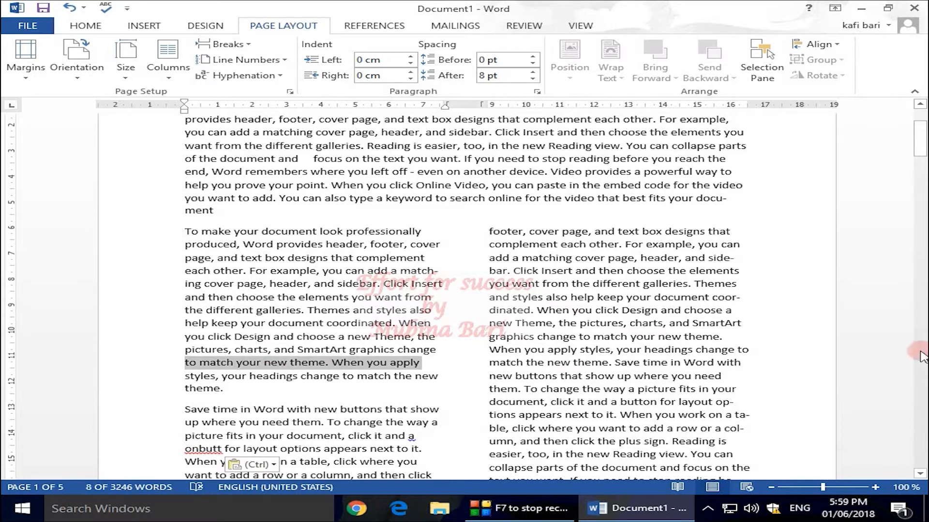
pyautogui.moveTo(919, 145); pyautogui.dragTo(919, 130)
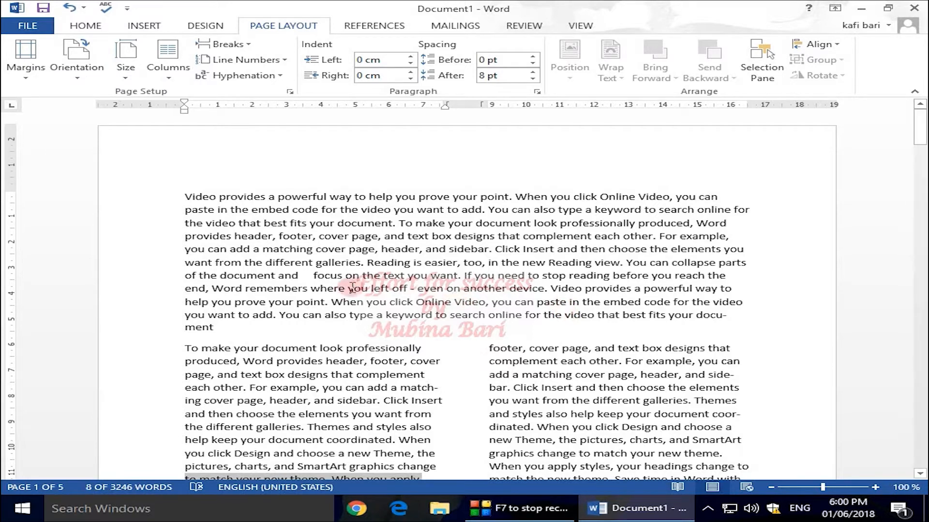
# - Review the hyphenation options for automatic hyphenation, words in CAPS and consecutive hyphens, and set the document's hyphenation to None
pyautogui.click(283, 76)
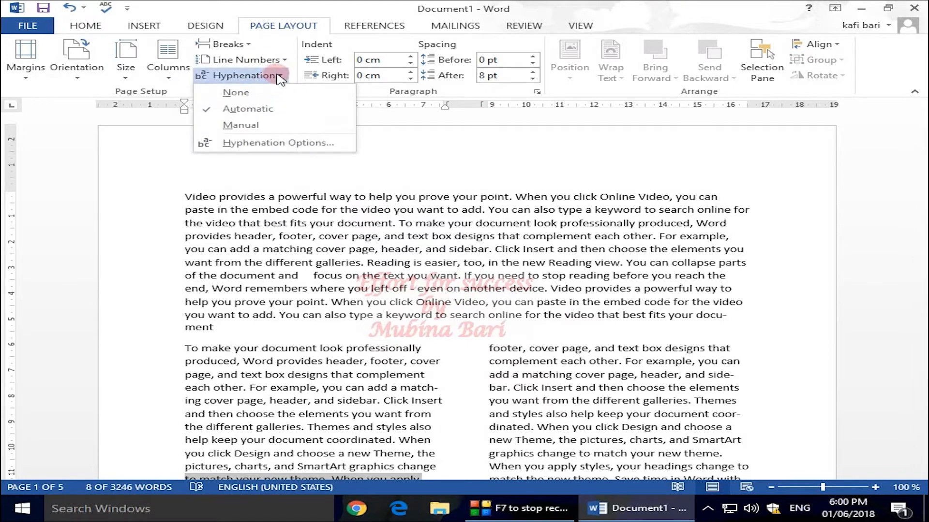
pyautogui.click(304, 143)
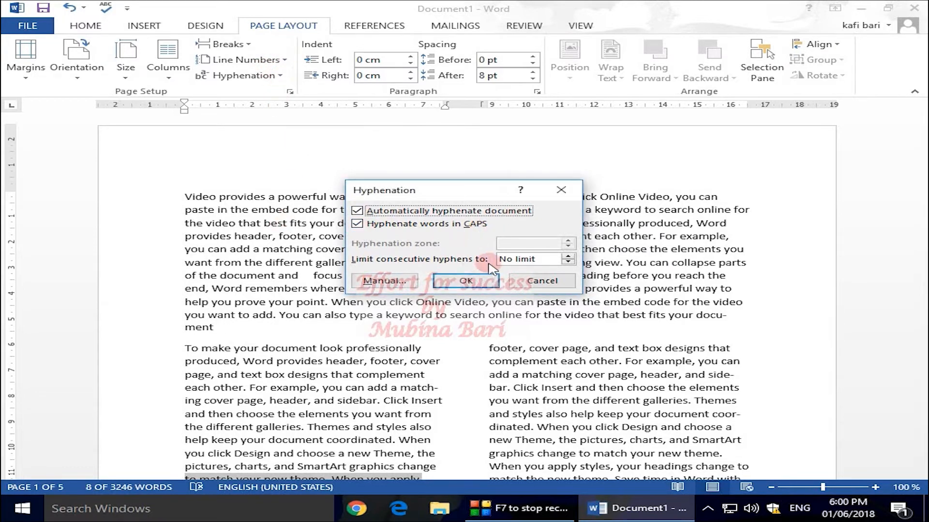
pyautogui.click(466, 280)
pyautogui.click(242, 76)
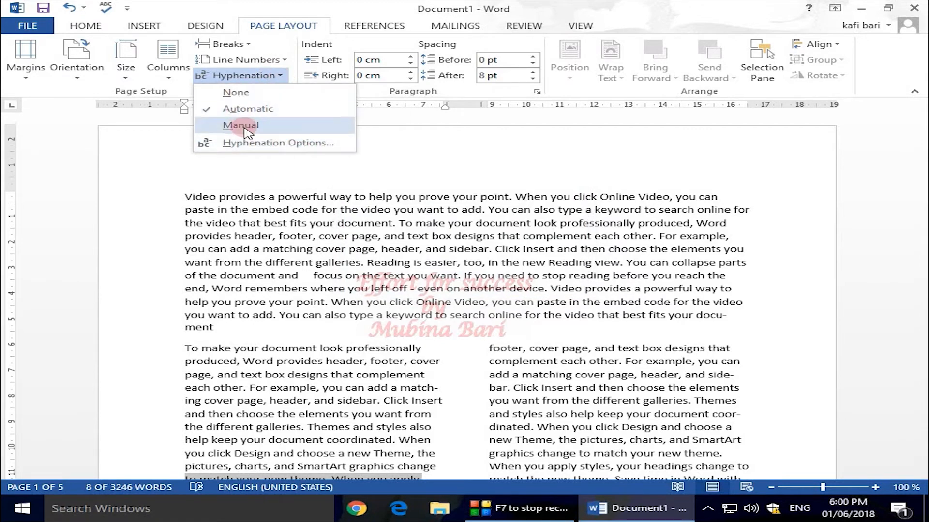
pyautogui.click(215, 92)
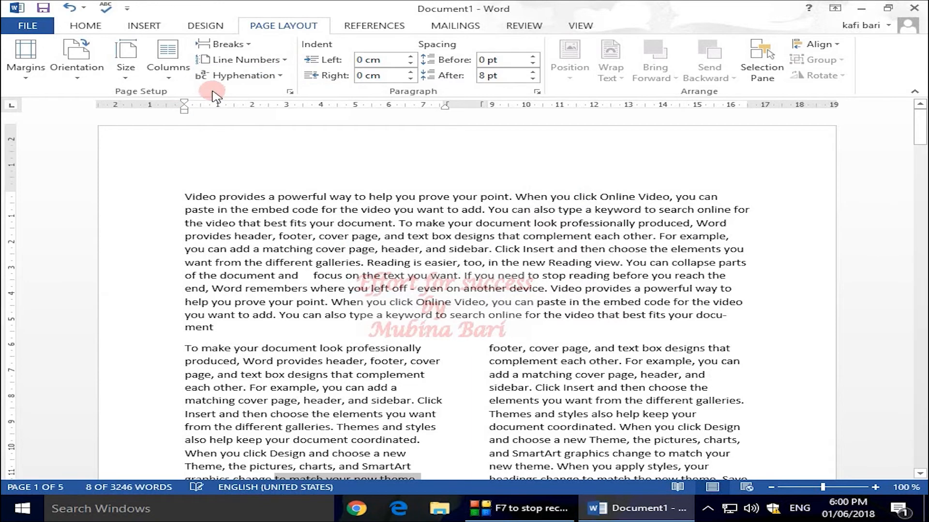